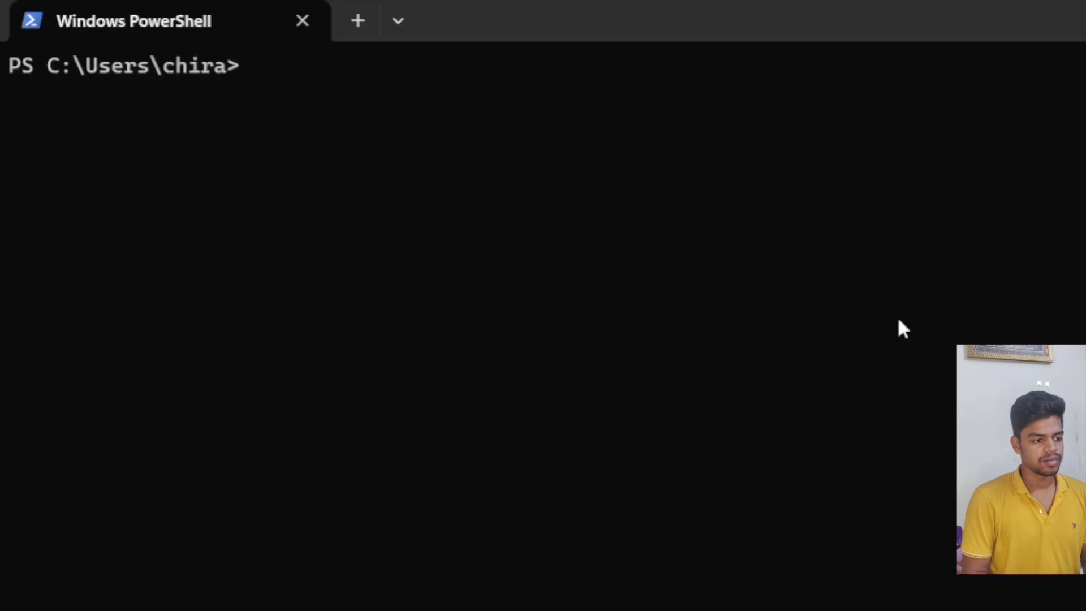
text(nod)
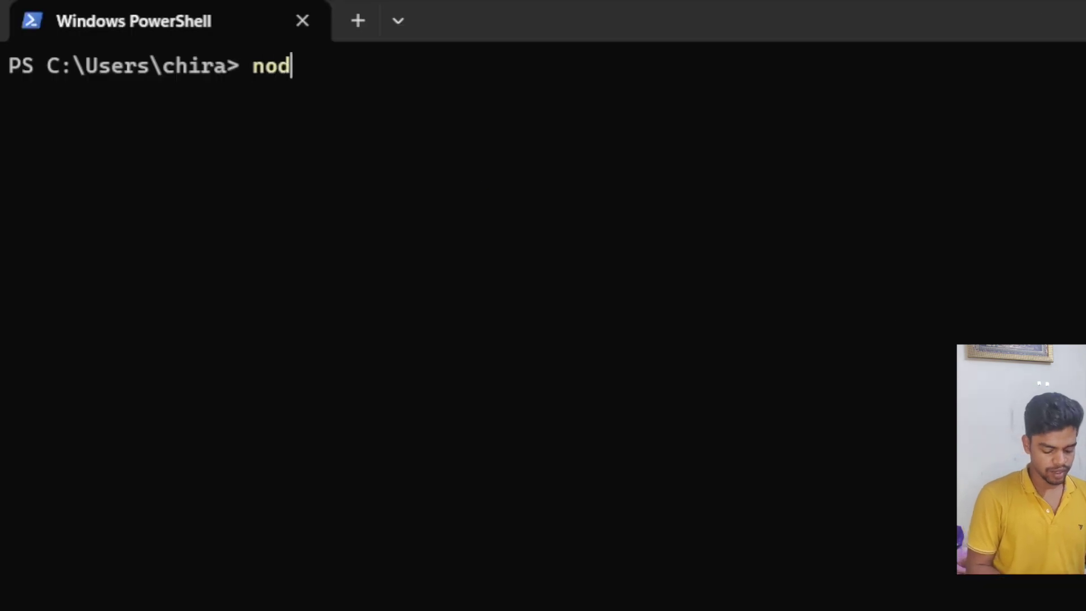
text(e --vers)
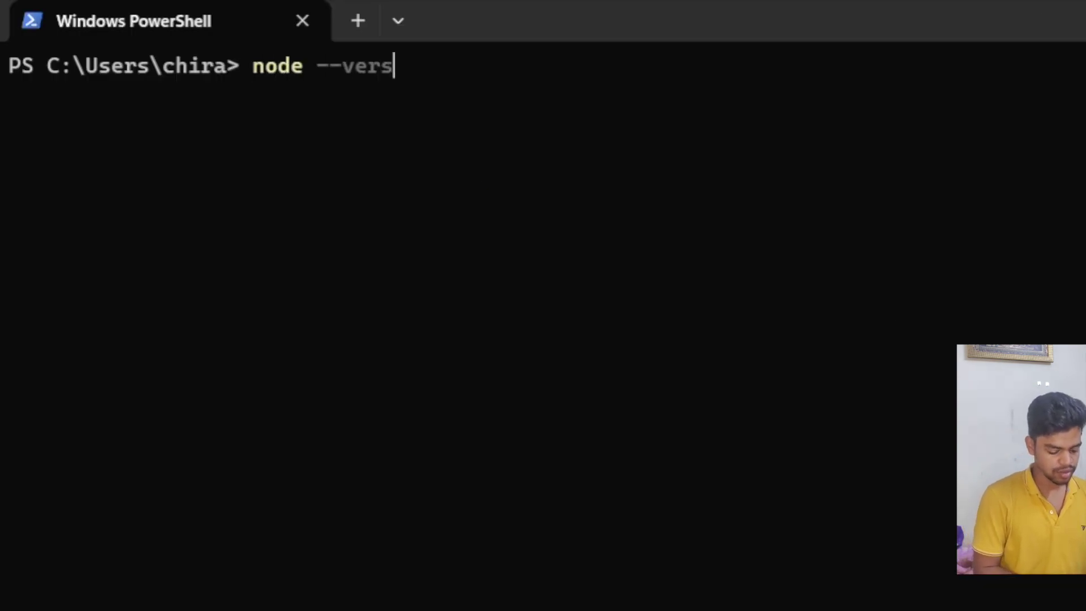
text(ion)
- Run node --version, which fails as not recognized, then bring up the Chrome window
key(Return)
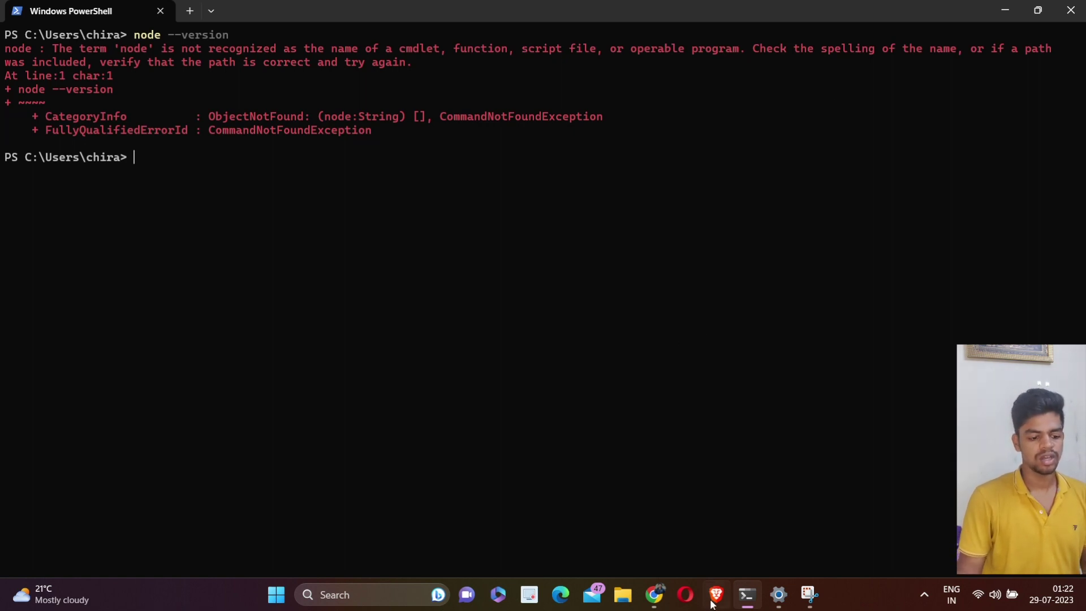
click(657, 596)
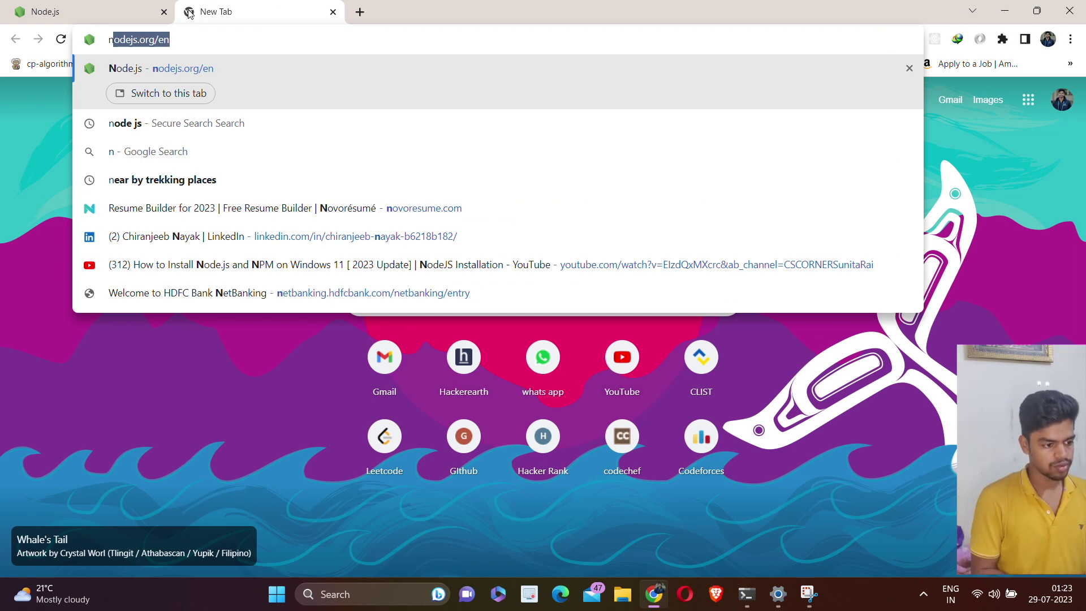
- Search Google for 'node js download' in a new Chrome tab
key(BackSpace)
key(BackSpace)
text(nod)
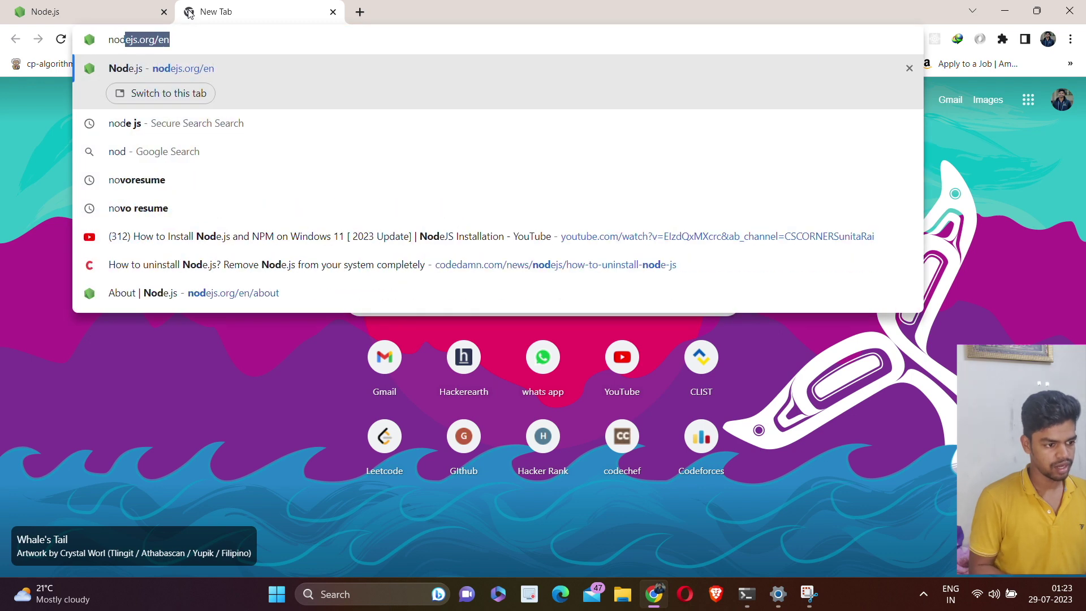
text(e js )
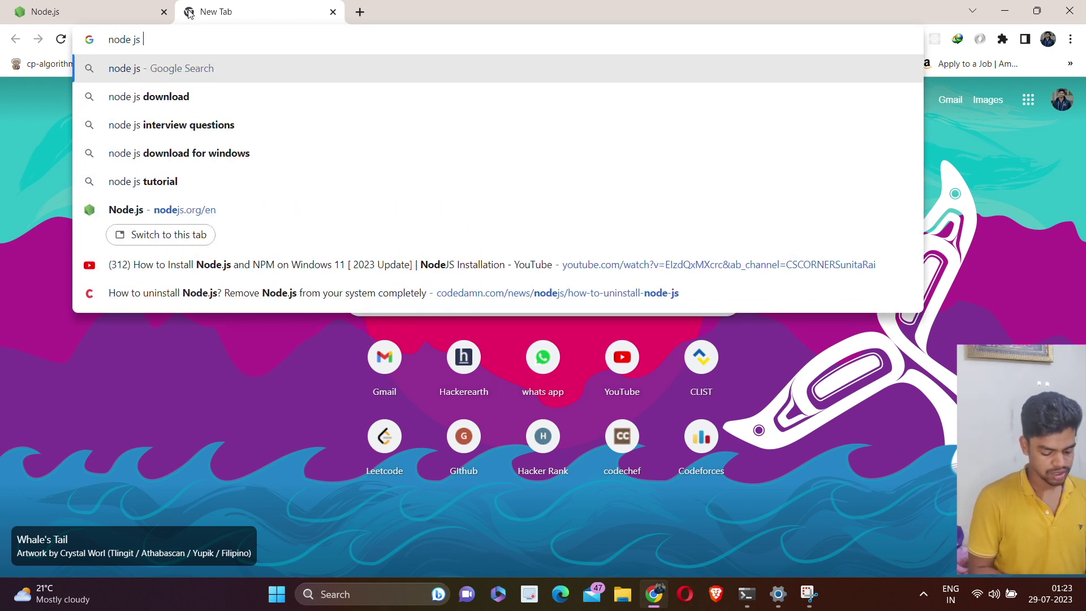
text(do)
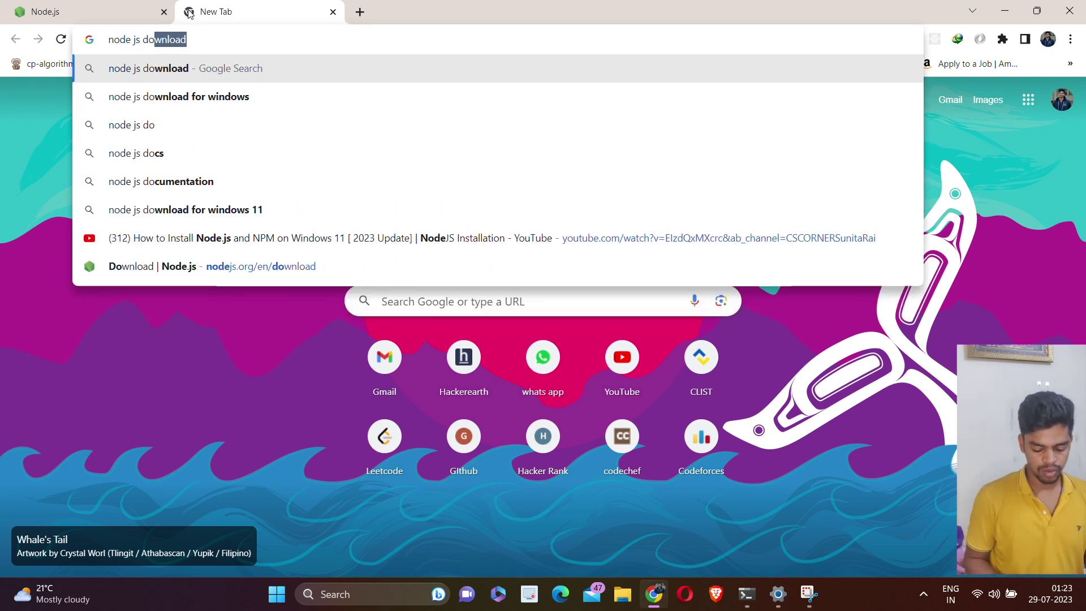
text(wnload)
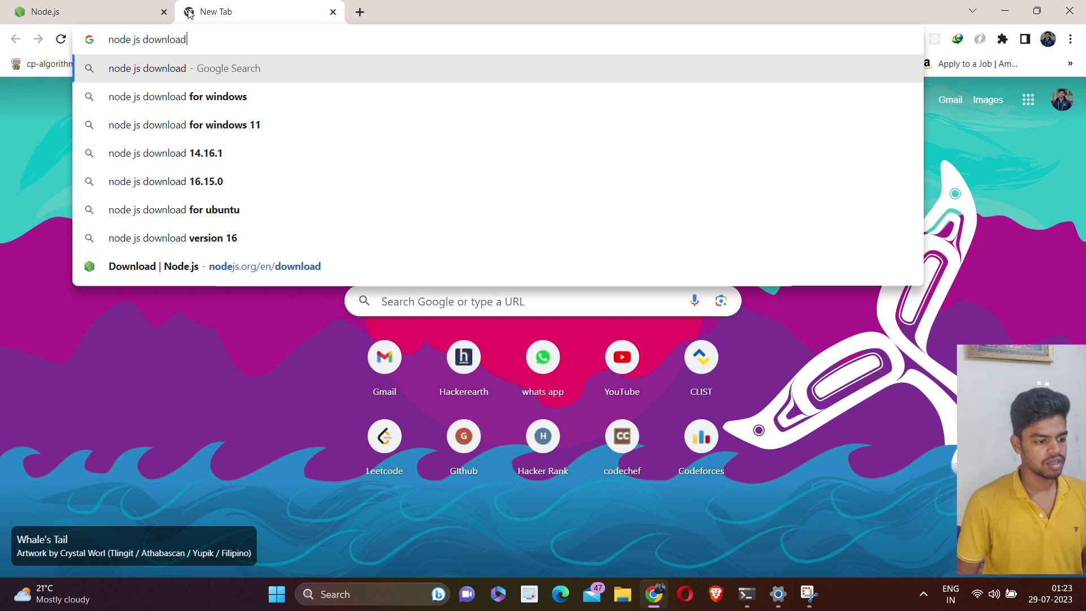
key(Return)
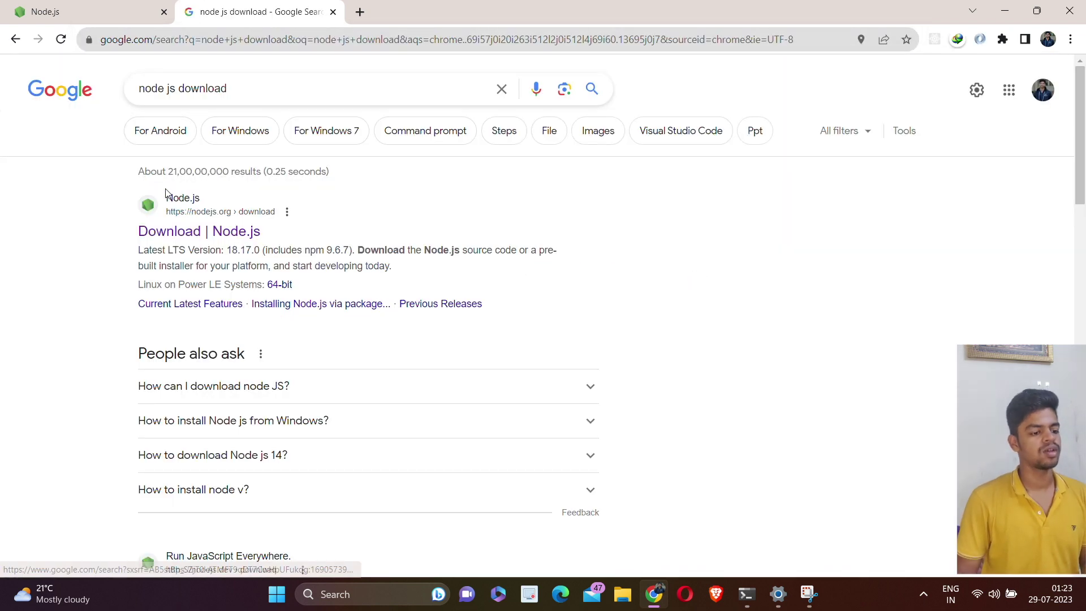
- Open the Node.js download page, close the old tab, and download node-v18.17.0-x64.msi
click(169, 235)
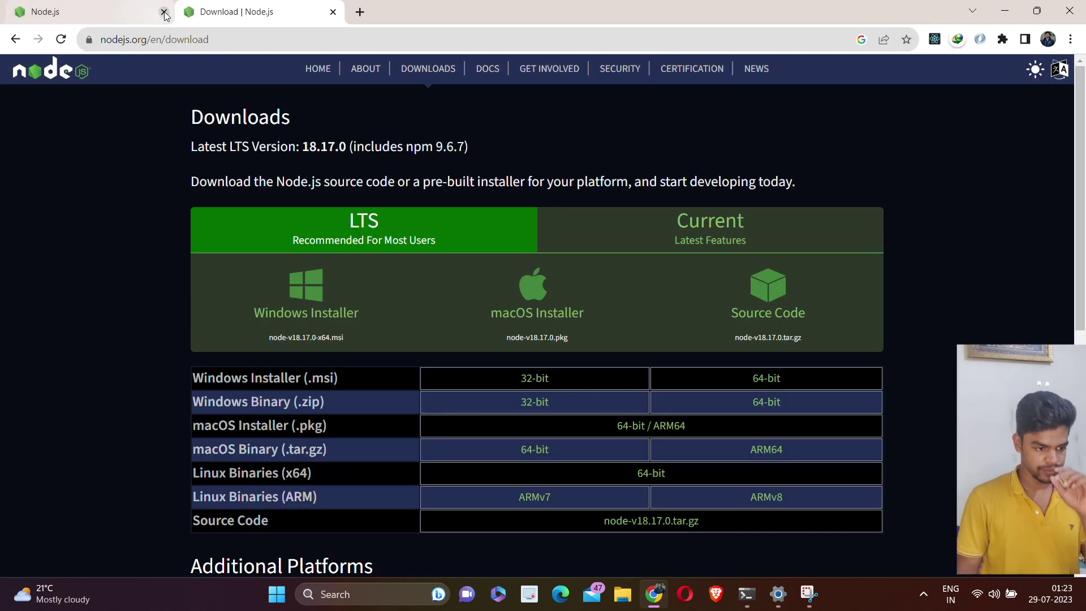
click(164, 13)
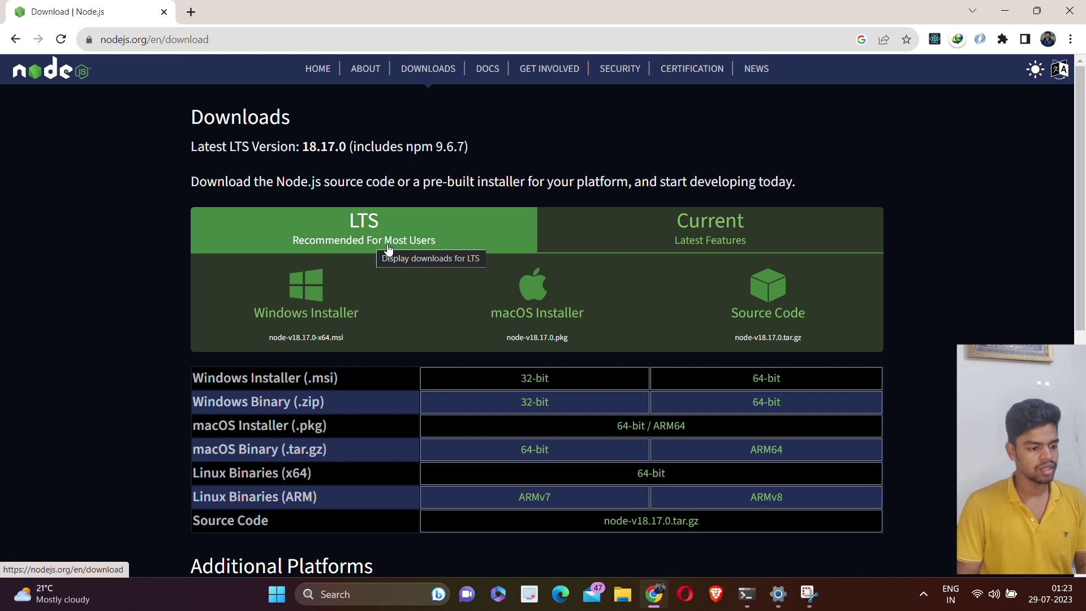
click(297, 292)
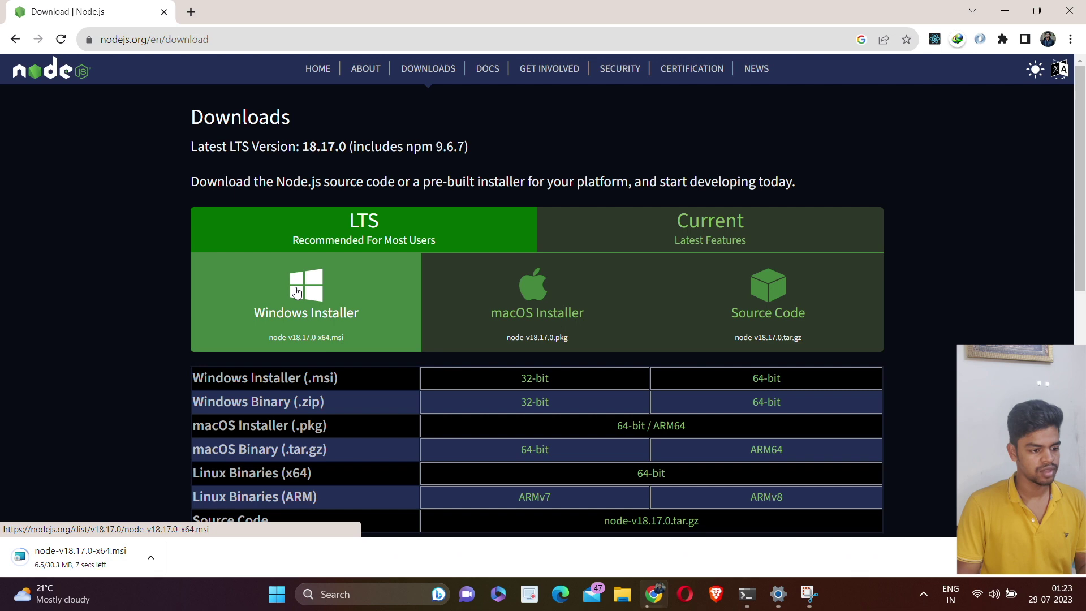
scroll(134, 309, down, 2)
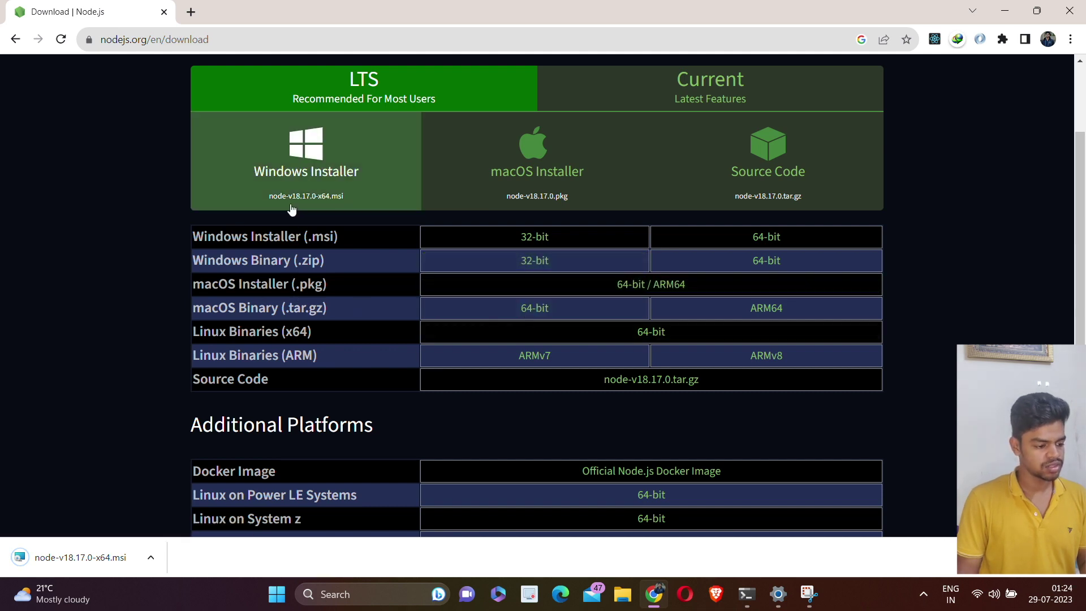
- Install node-v18.17.0-x64.msi with the license accepted and default folder and features
click(123, 559)
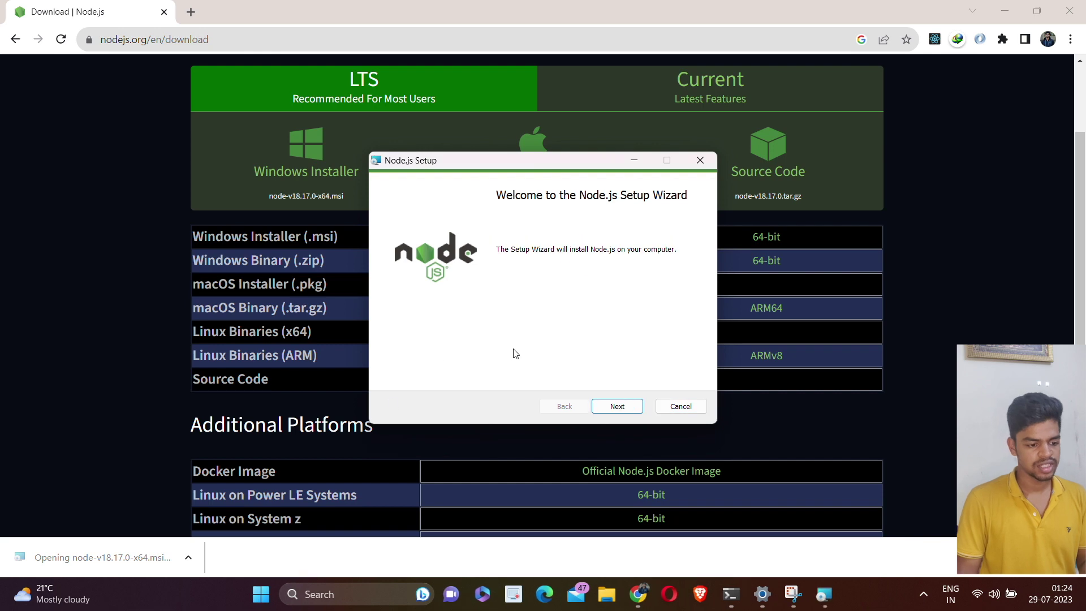
click(603, 409)
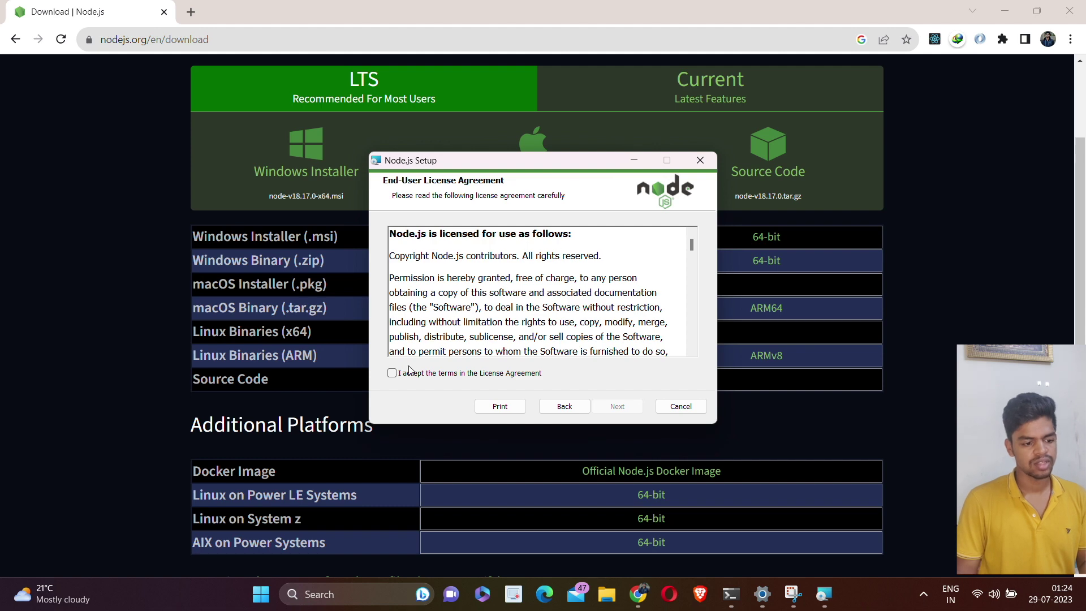
click(392, 372)
click(603, 410)
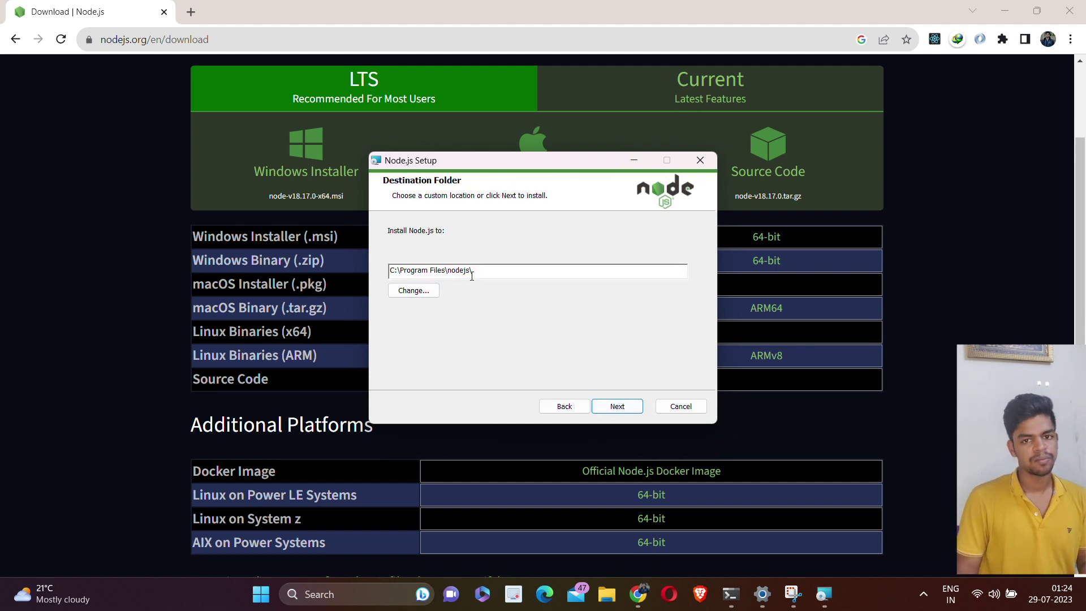
click(421, 289)
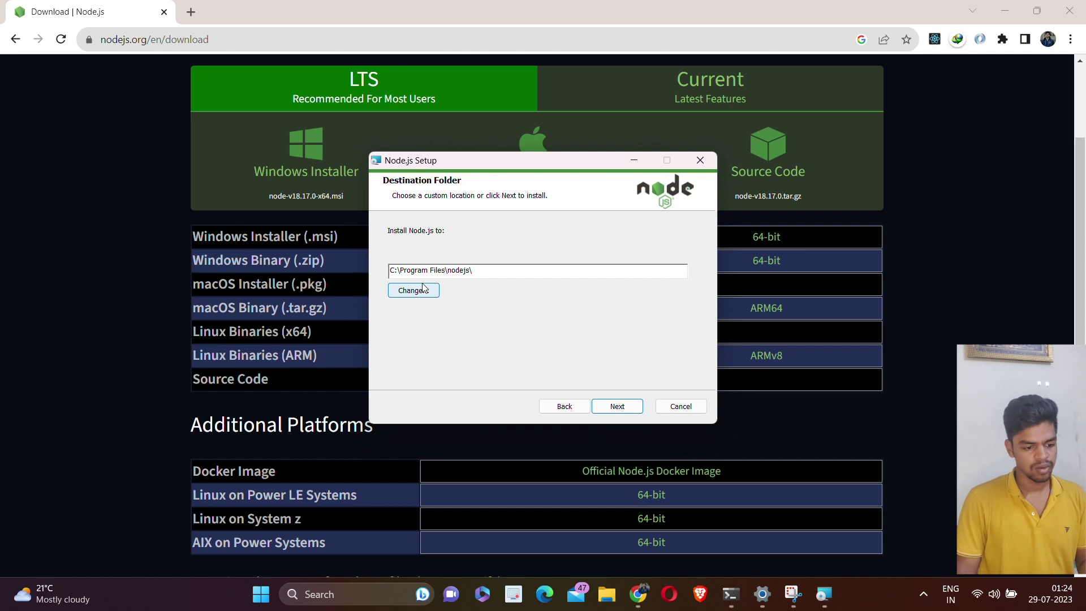
click(618, 406)
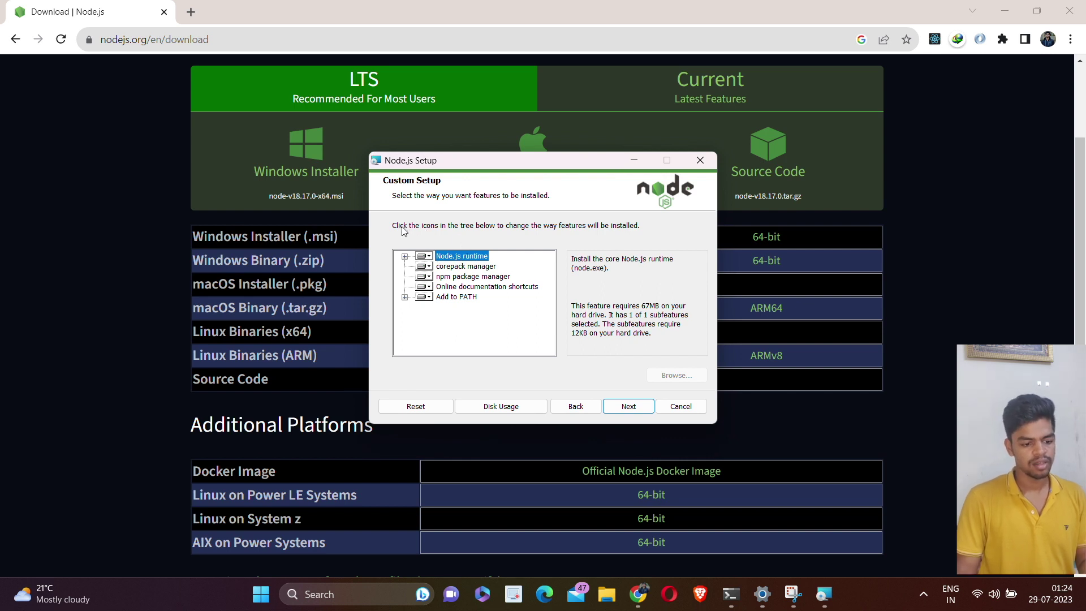
click(628, 406)
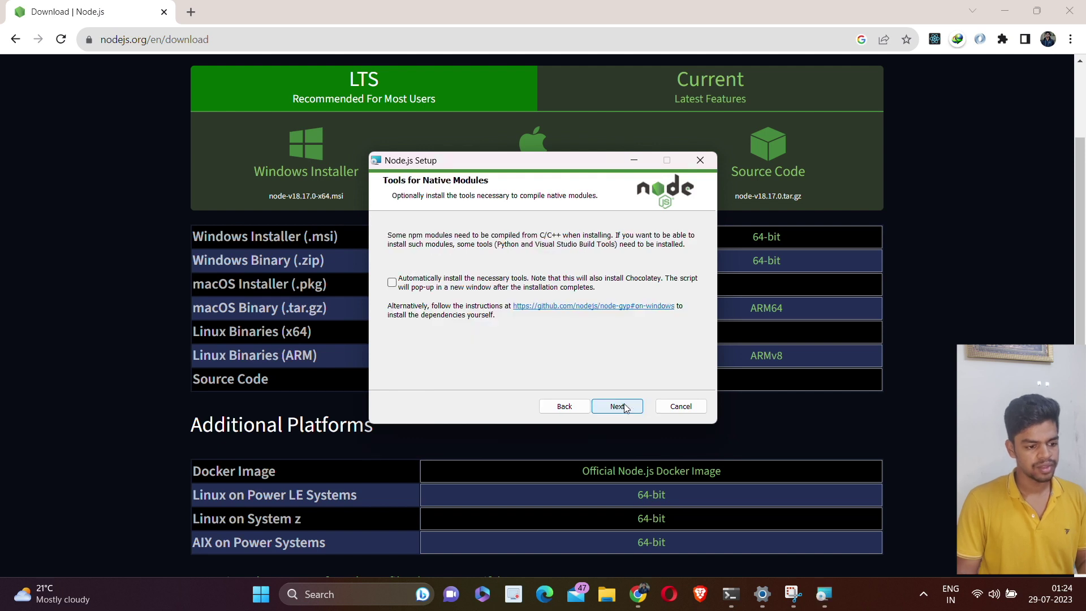
click(625, 409)
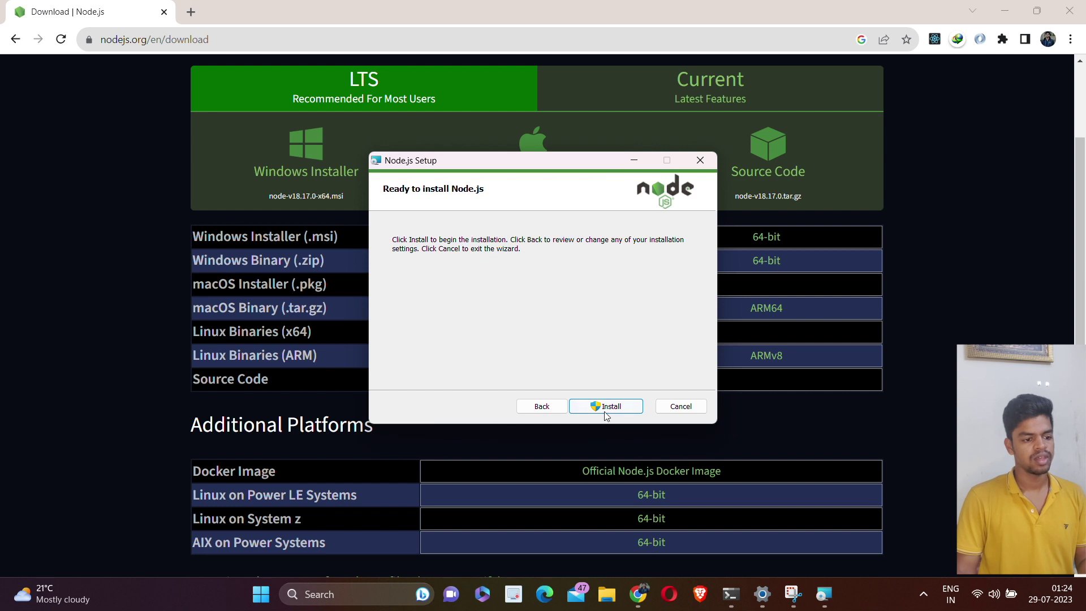
click(605, 412)
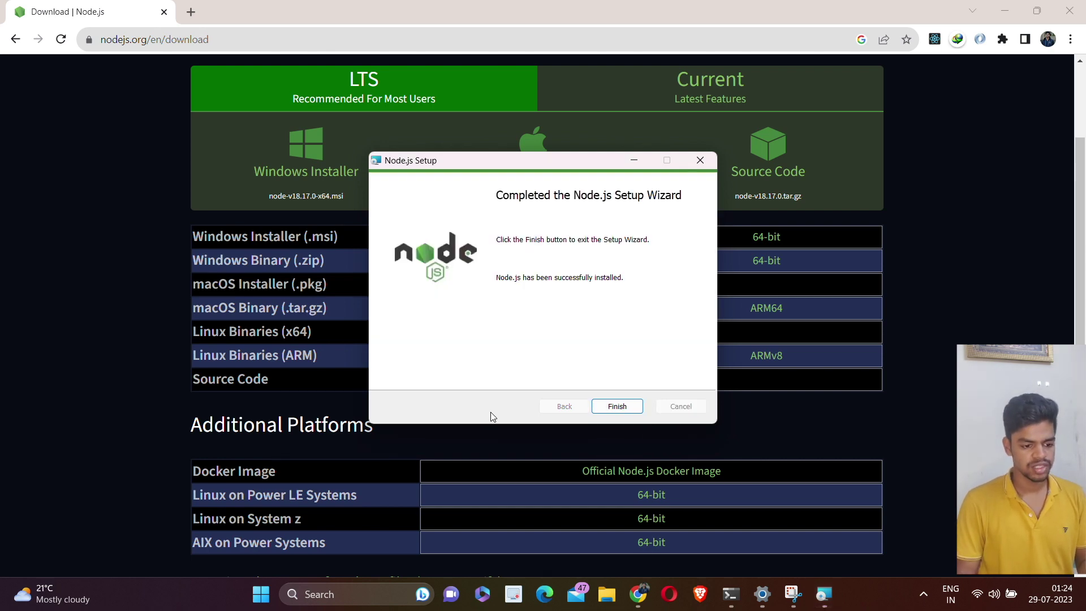
click(617, 406)
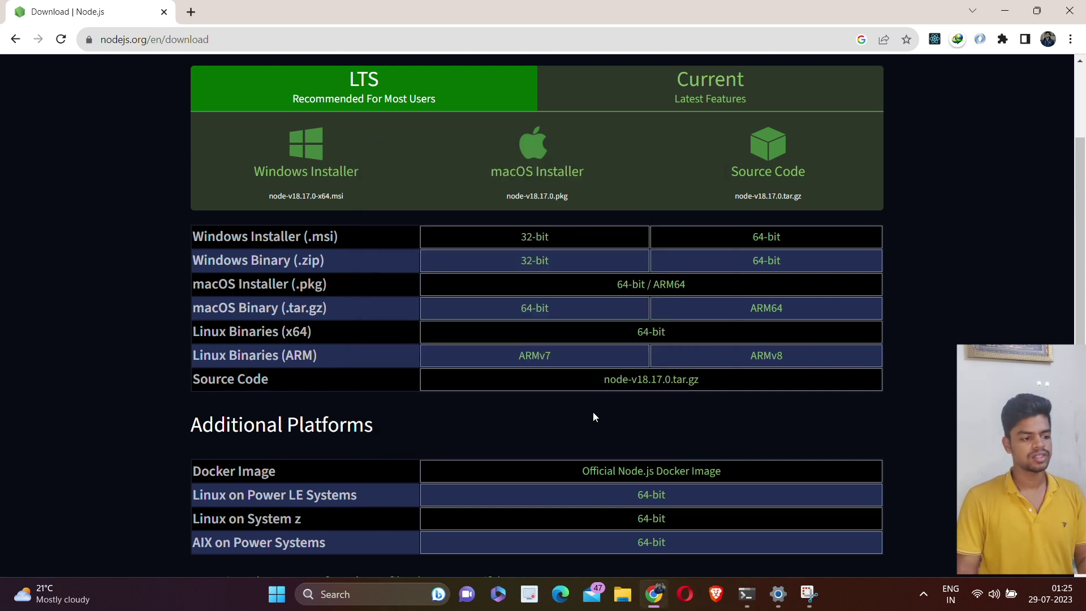
- Back in PowerShell, run npm --version, which returns 9.6.7
click(744, 593)
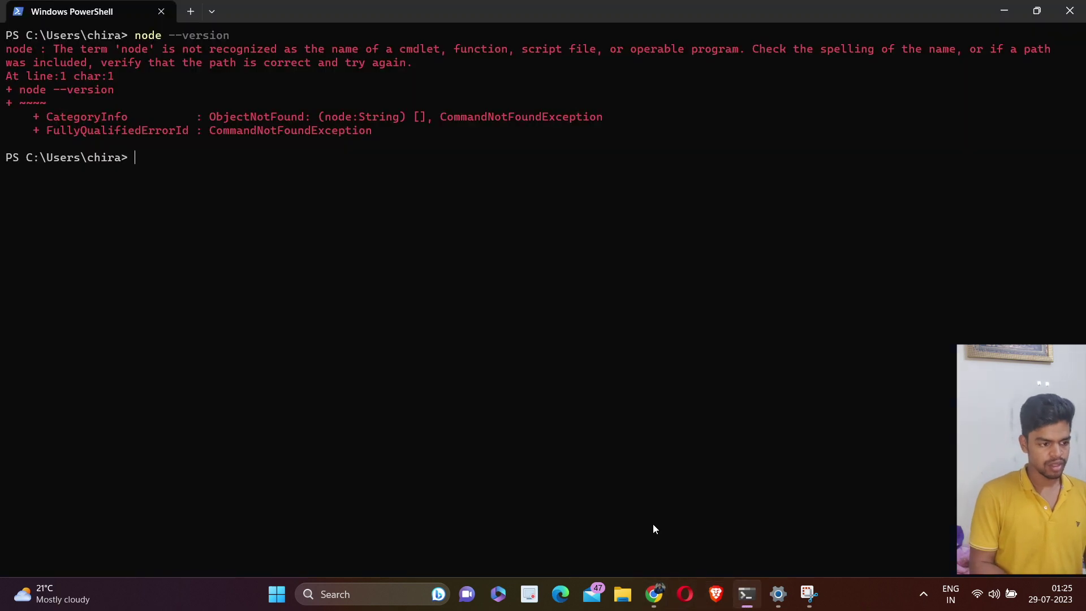
text(np)
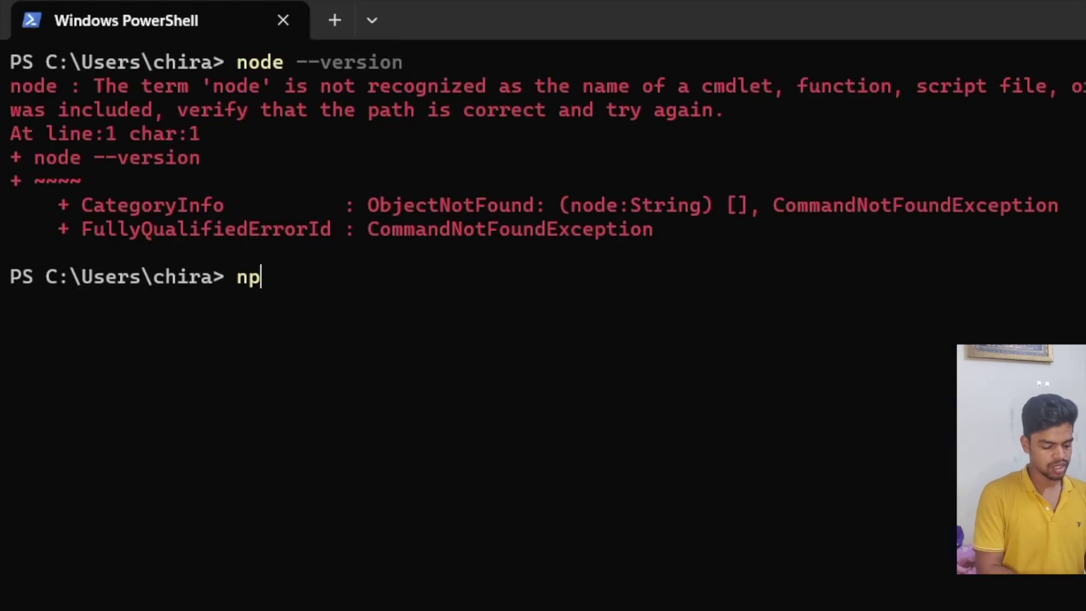
text(m --ve)
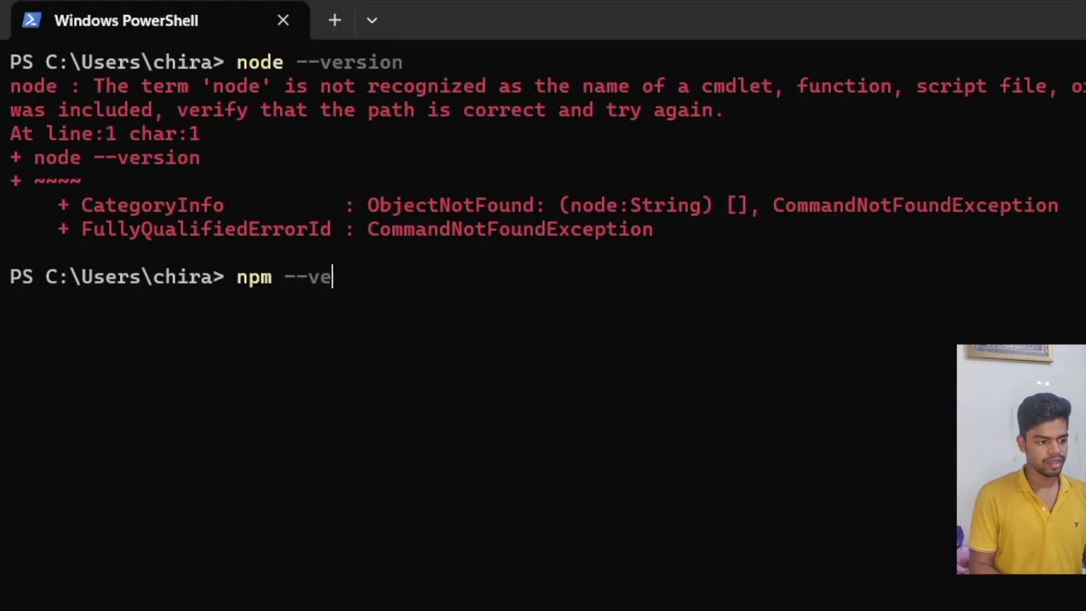
text(rsion)
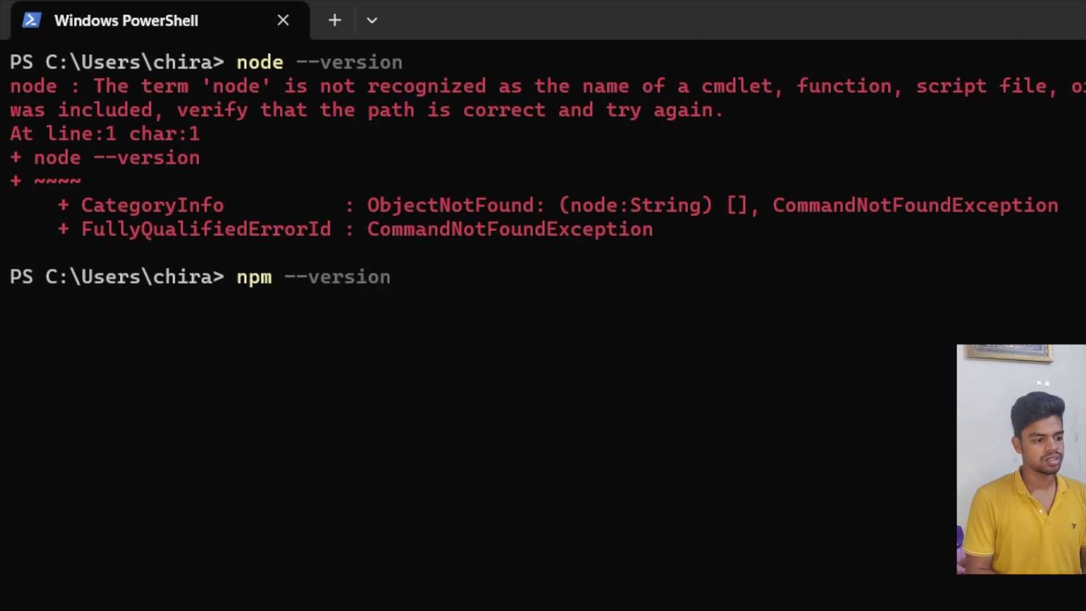
key(Return)
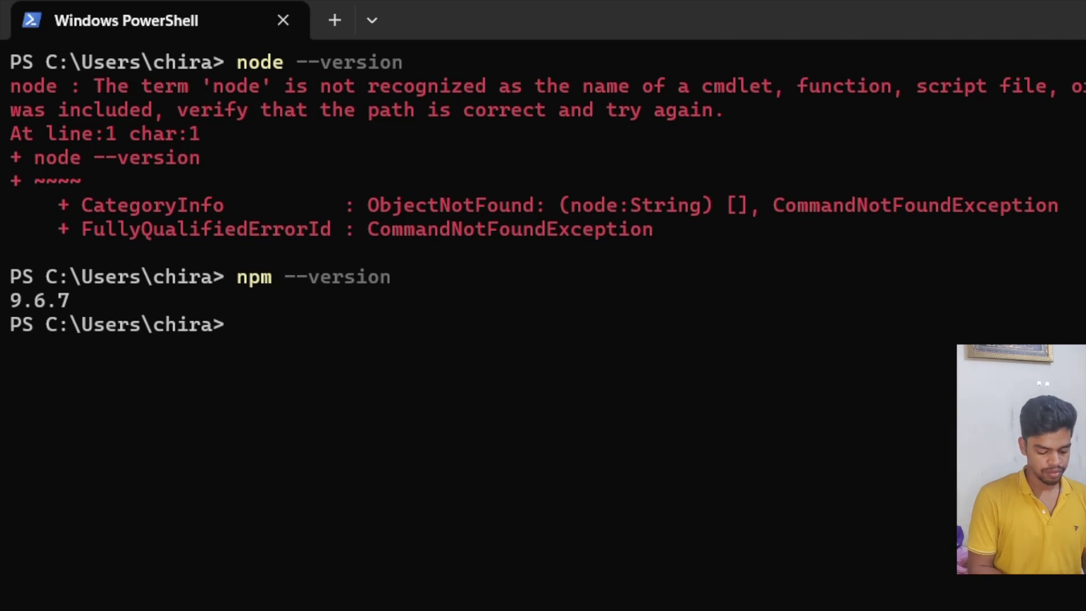
text(npm)
key(BackSpace)
key(BackSpace)
key(BackSpace)
key(BackSpace)
text(n)
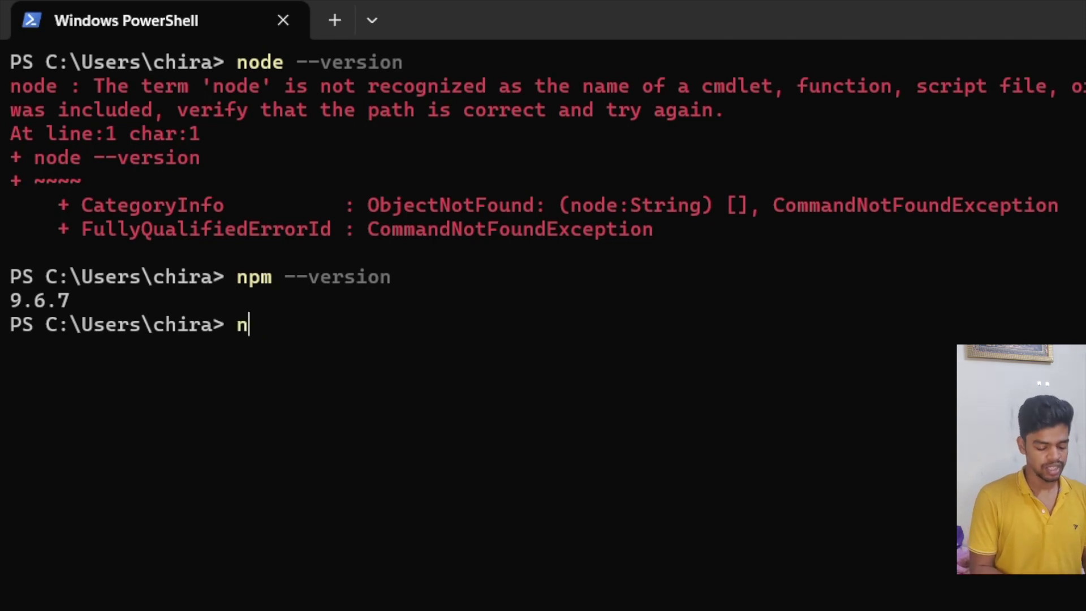
- Rerun node --version to confirm v18.17.0, and discard an unsent 'npm install node'
key(BackSpace)
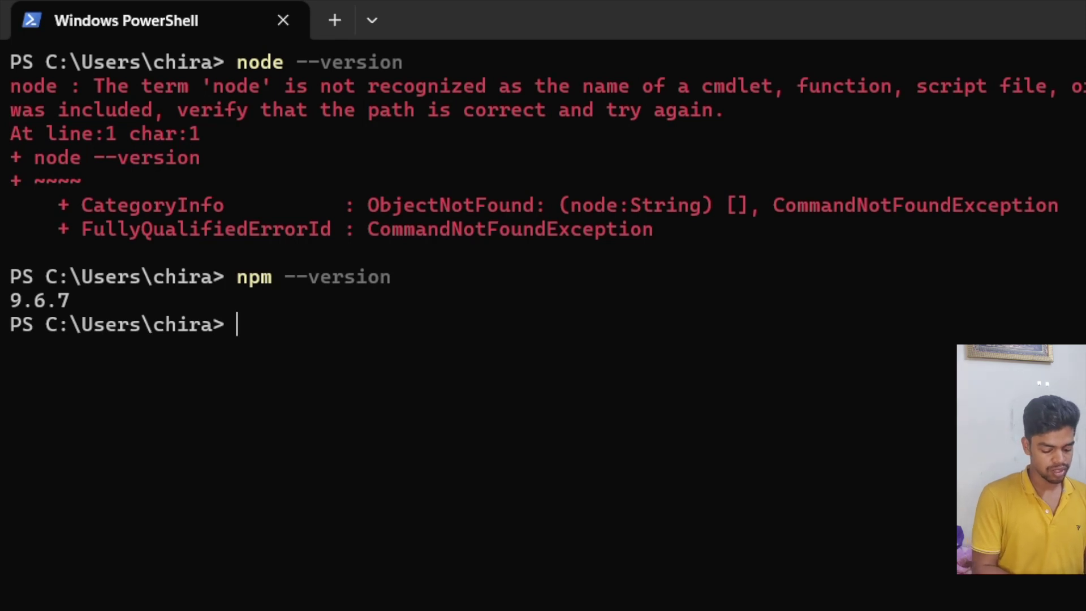
text(node --)
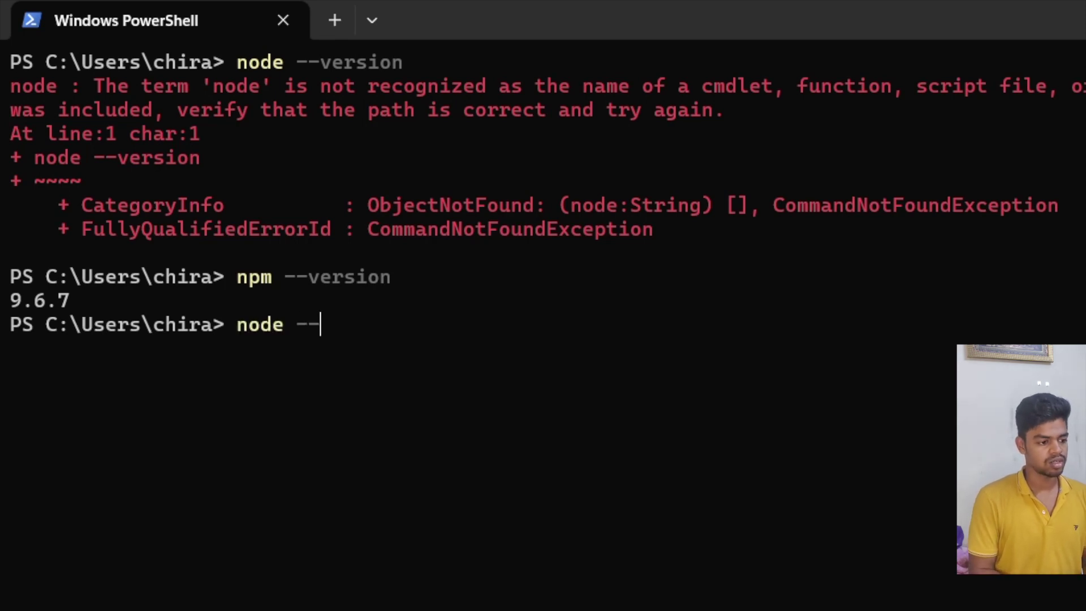
text(version)
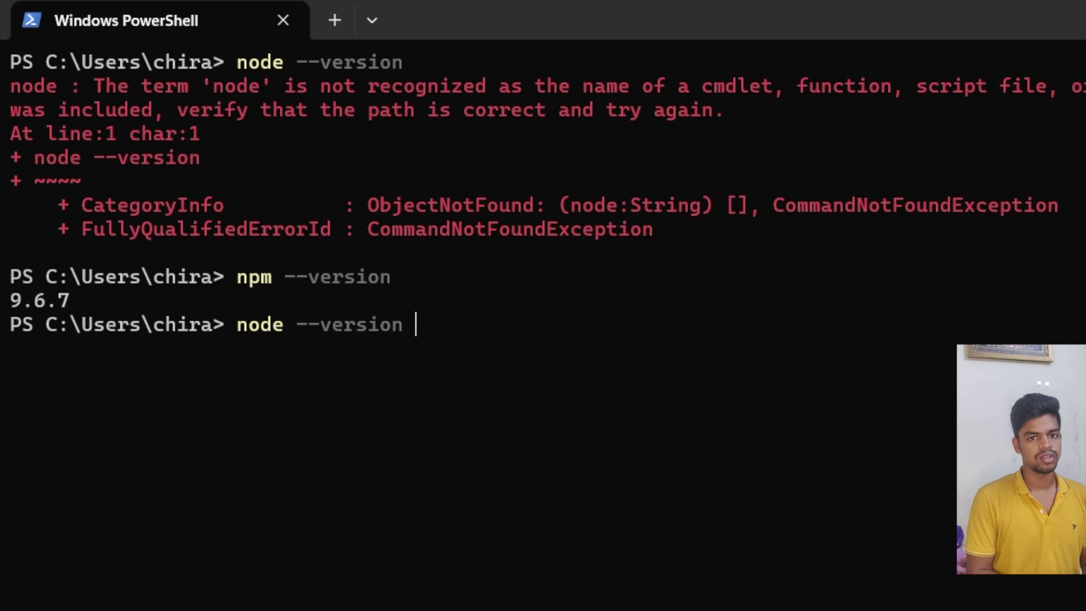
key(Return)
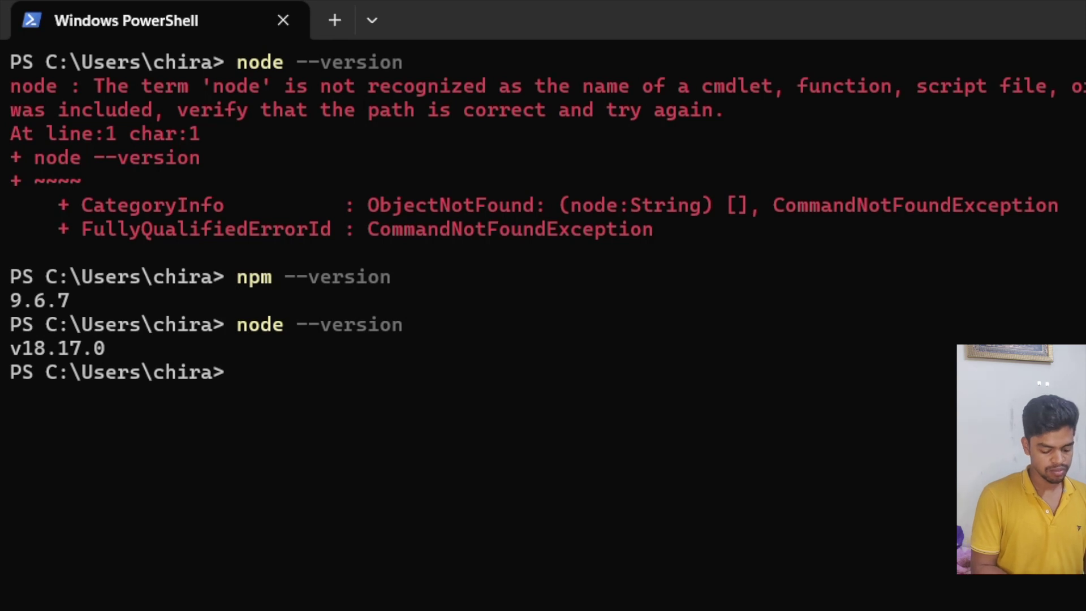
text(npm insta)
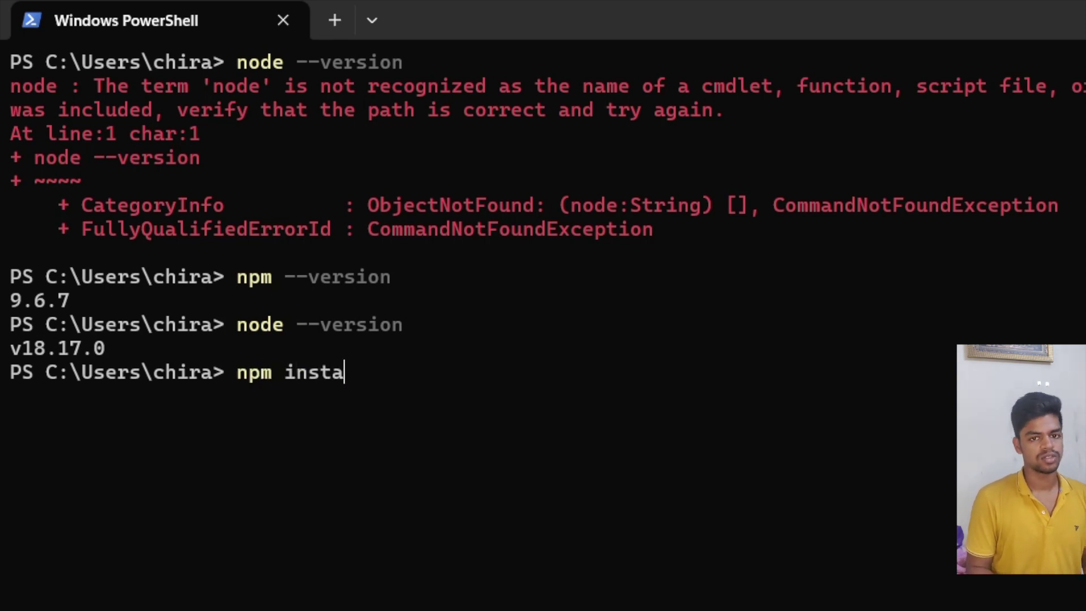
text(ll node)
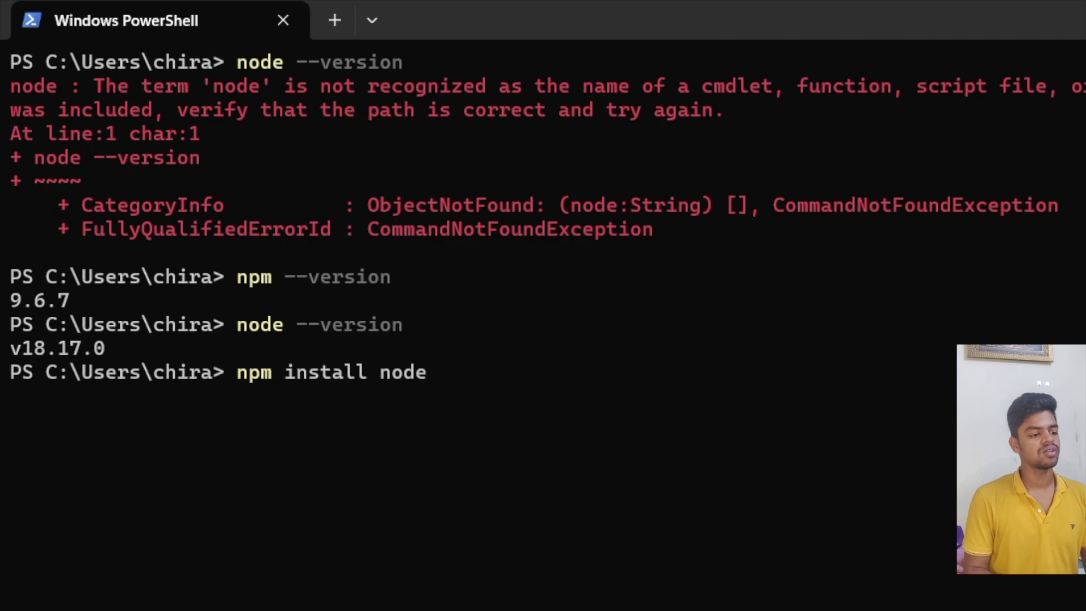
key(BackSpace)
key(BackSpace)
key(BackSpace)
key(BackSpace)
key(BackSpace)
key(BackSpace)
key(BackSpace)
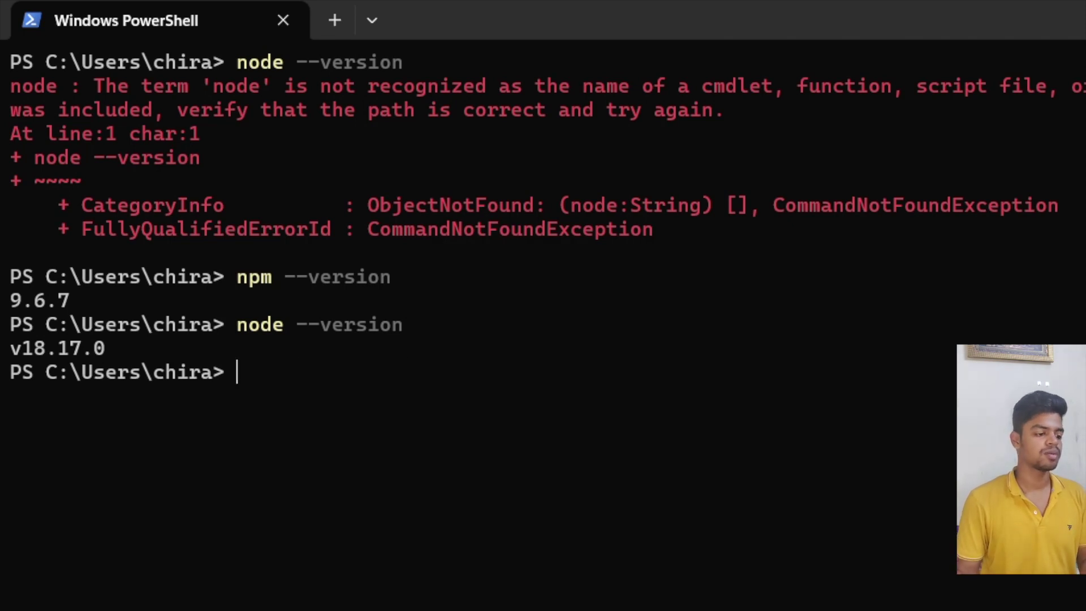